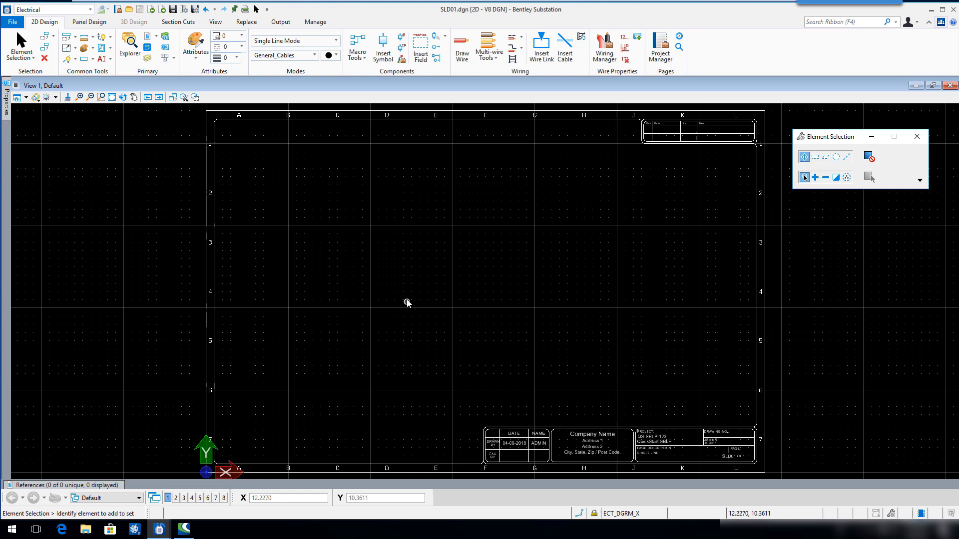
Step: Open the Catalog Manager over the SLD01.dgn drawing to list the symbol catalogs
left_click(402, 60)
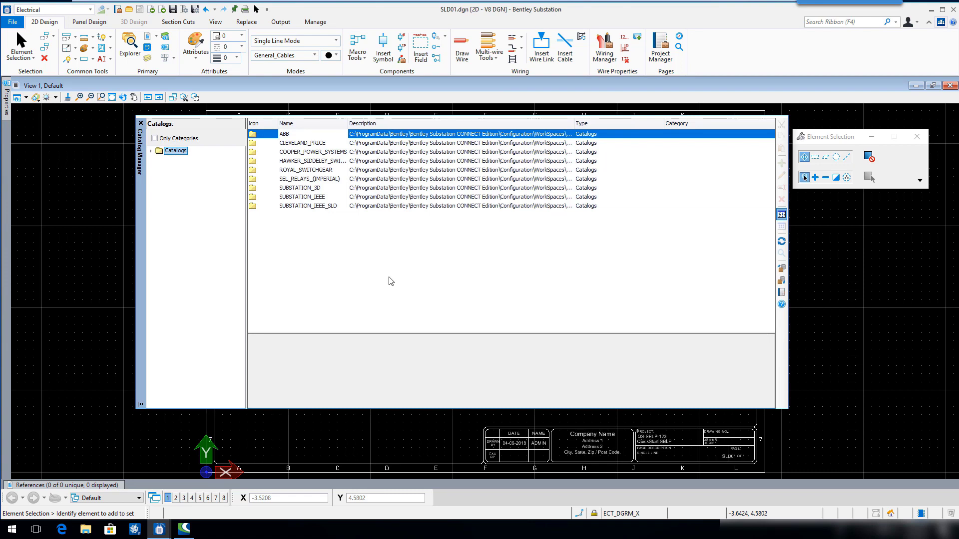
Step: Show the 120 Symbols of the SUBSTATION_IEEE_SLD catalog and open a name search
left_click(151, 152)
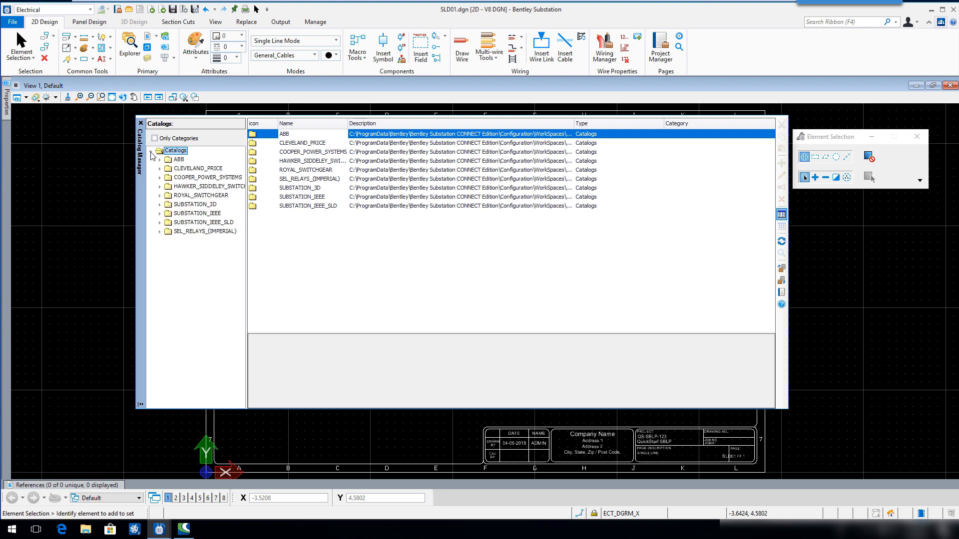
left_click(160, 223)
left_click(192, 235)
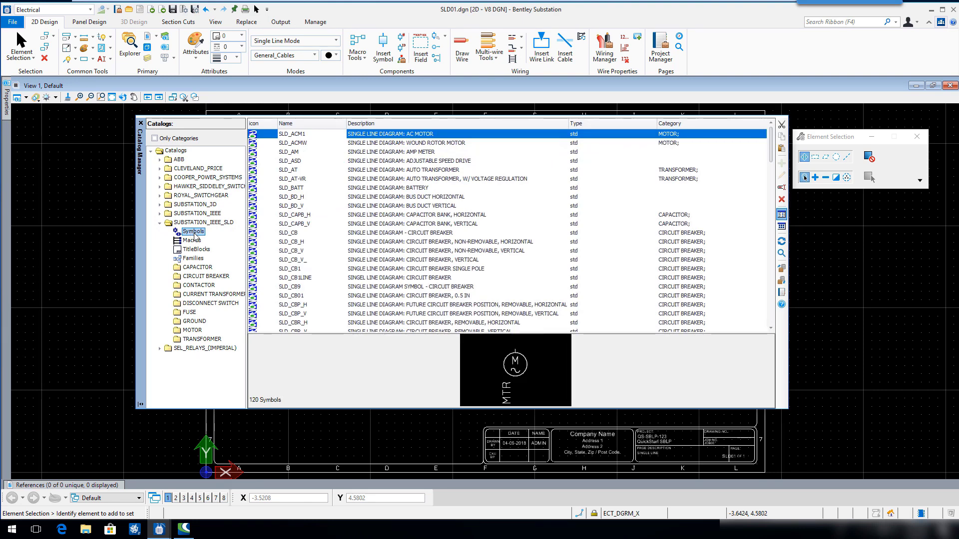
left_click(781, 253)
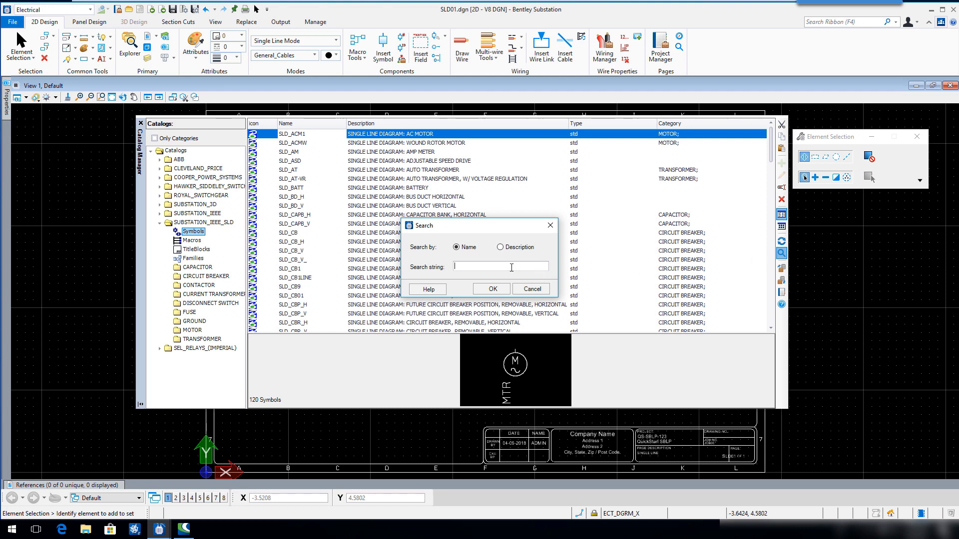
Step: Search the symbols for SLD_X* to filter the list to the transformer symbol
type("SLD_X*")
left_click(494, 289)
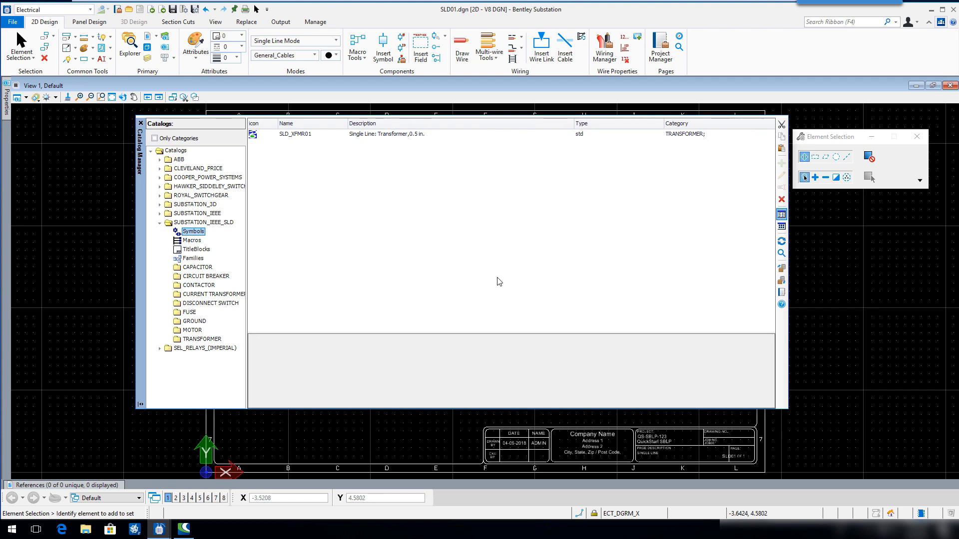
Step: Select the SLD_XFMR01 transformer symbol to preview it
left_click(307, 138)
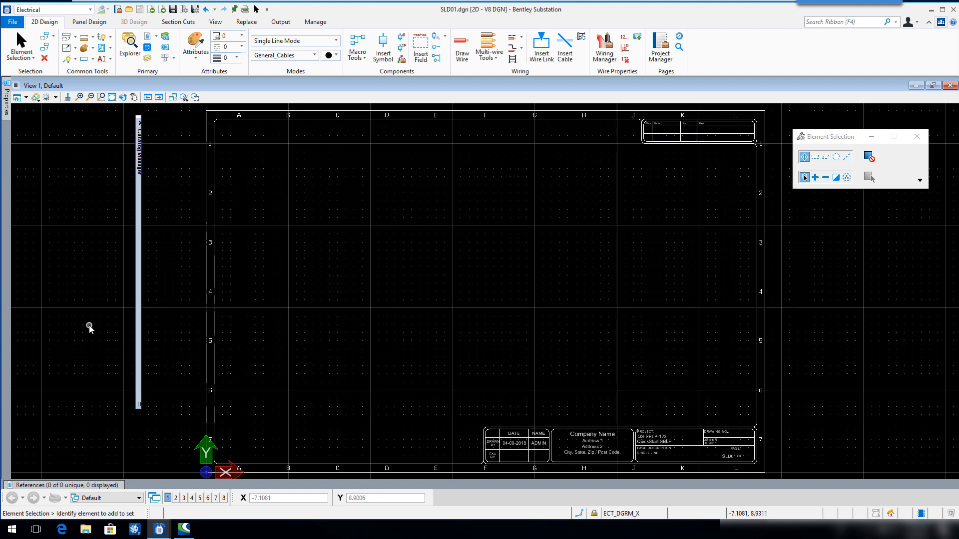
Step: Insert the SLD_XFMR01 transformer at row 1, column A of the sheet
mouse_move(140, 334)
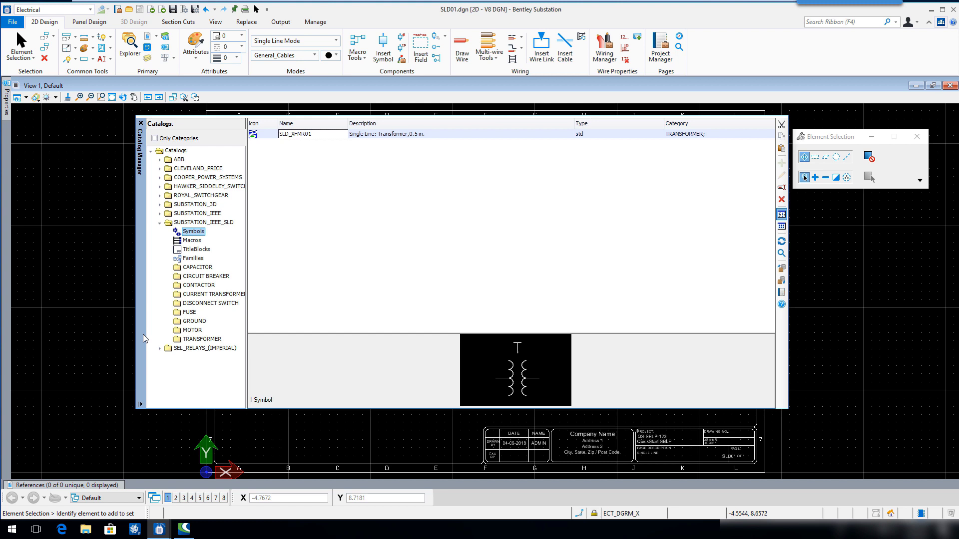
double_click(320, 135)
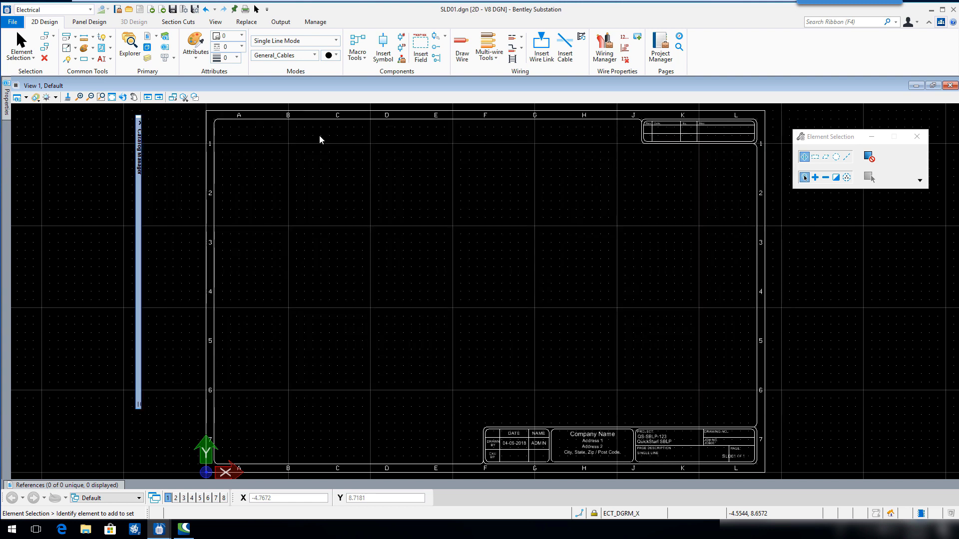
left_click(248, 144)
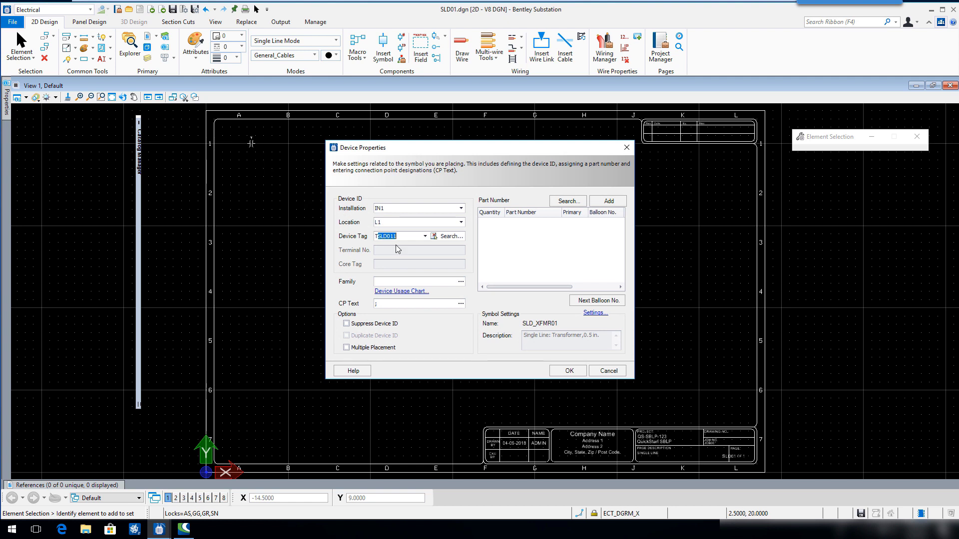
Step: Set the new transformer's device tag to T1
type("1")
left_click(560, 374)
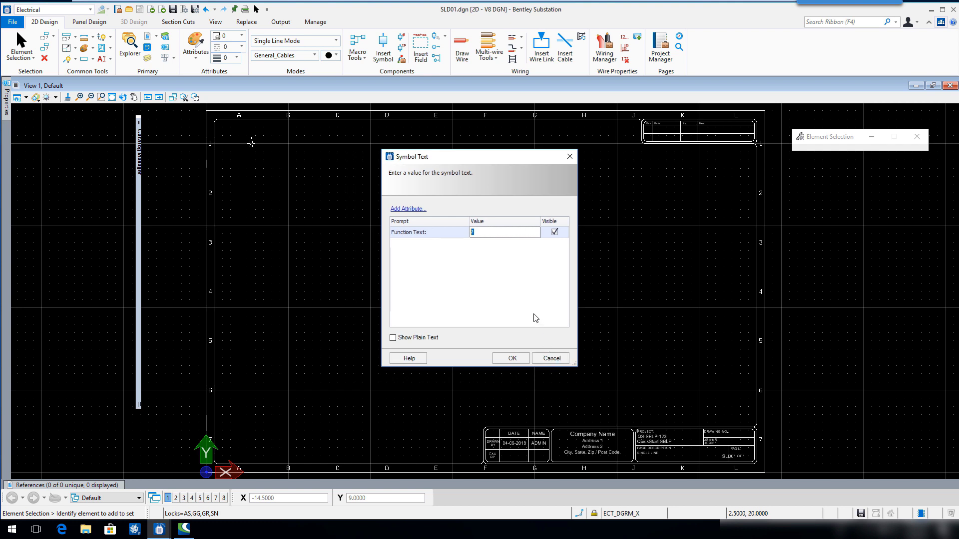
Step: Give transformer T1 the function text 30/40/50 MVA and zoom in on the sheet
type("30/40/50 MVA")
left_click(519, 355)
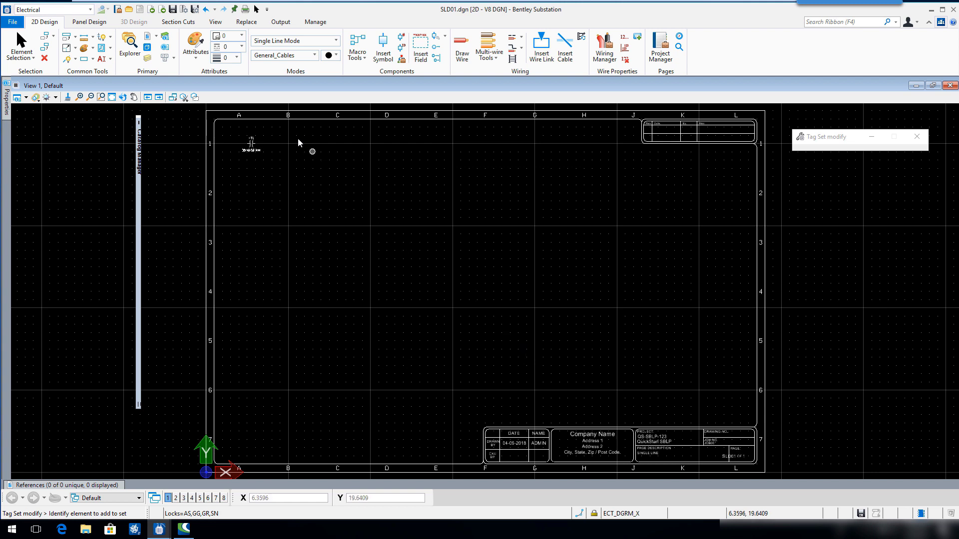
scroll(283, 117, "up", 2)
scroll(485, 381, "up", 2)
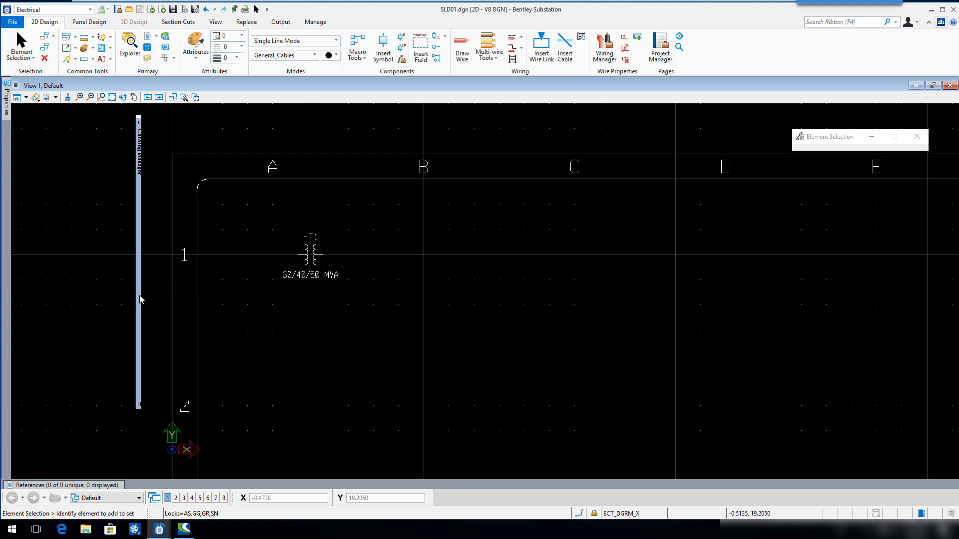
Step: Search the catalog for SLD_DS02-HR and start inserting that disconnect switch
mouse_move(140, 299)
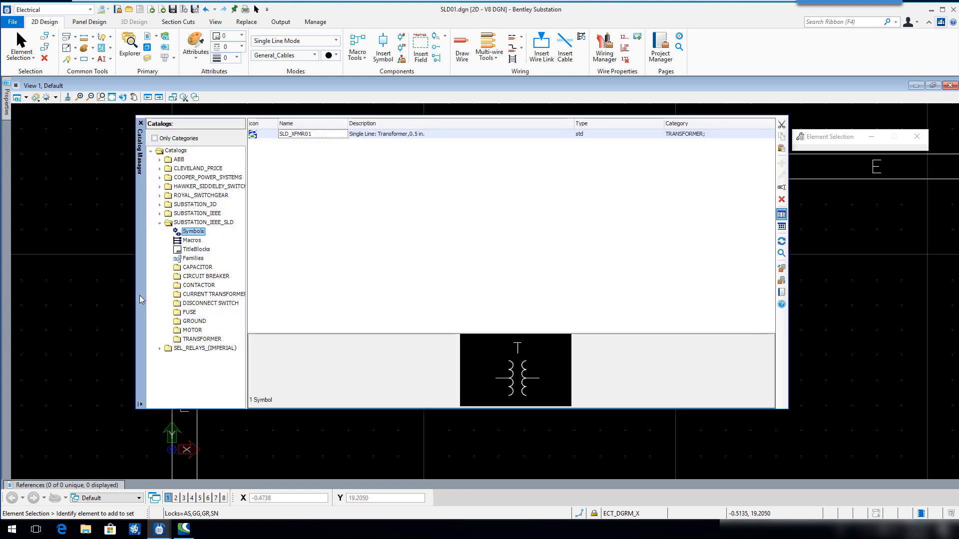
left_click(781, 254)
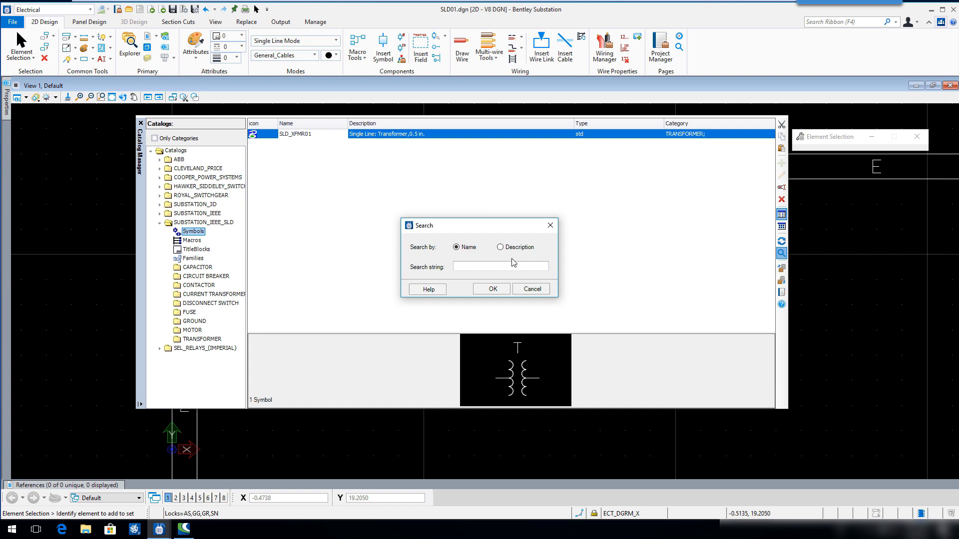
type("SLD_DS02-HR")
key("Return")
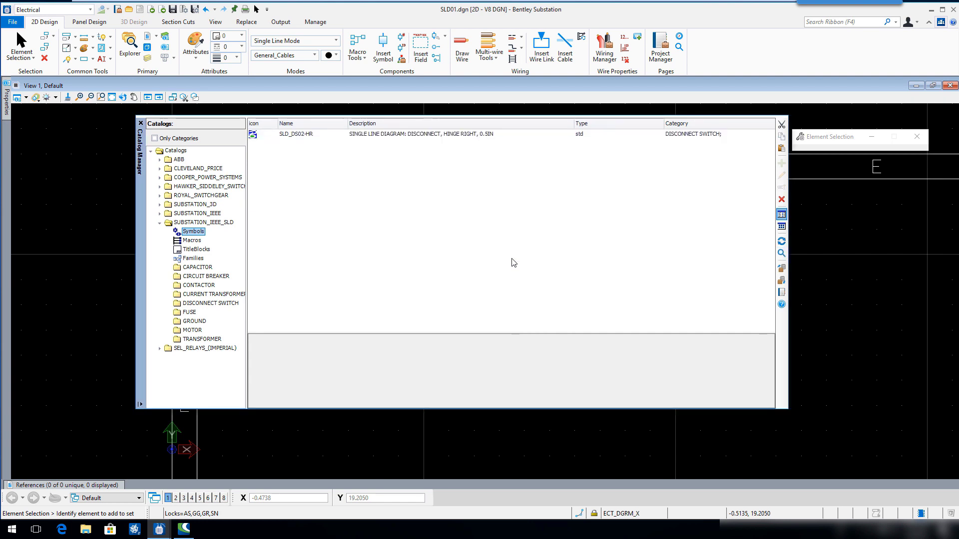
left_click(315, 136)
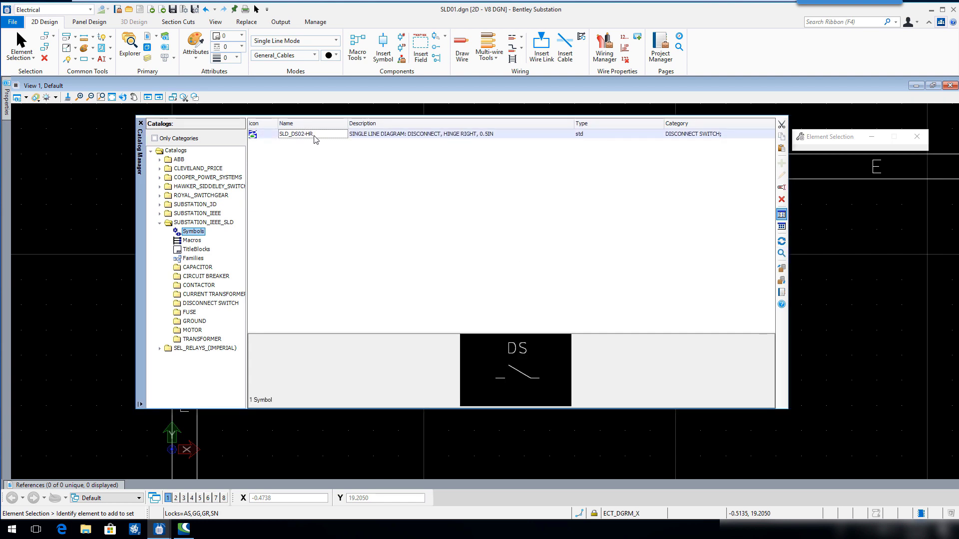
double_click(315, 136)
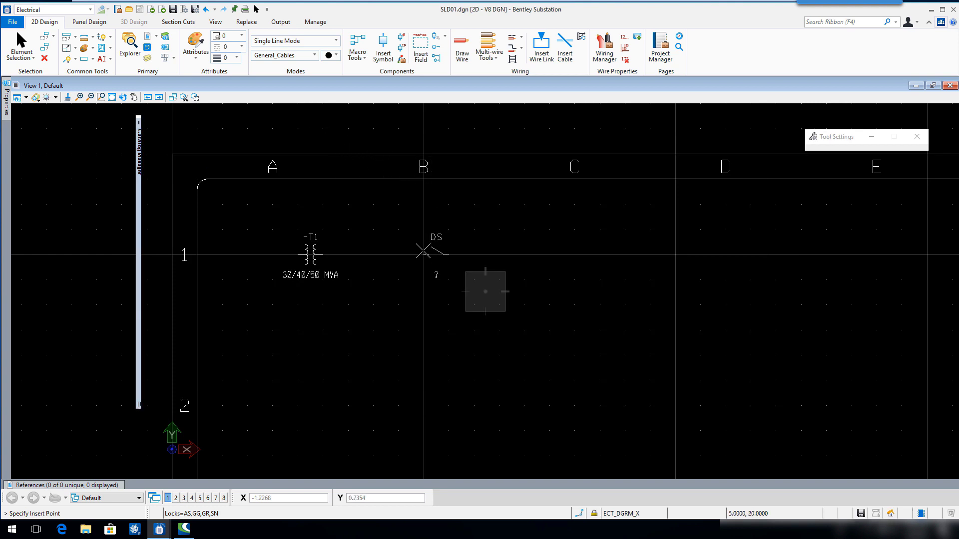
Step: Place the switch at row 1, column B, tag it DS1, and leave its symbol text unchanged
left_click(423, 252)
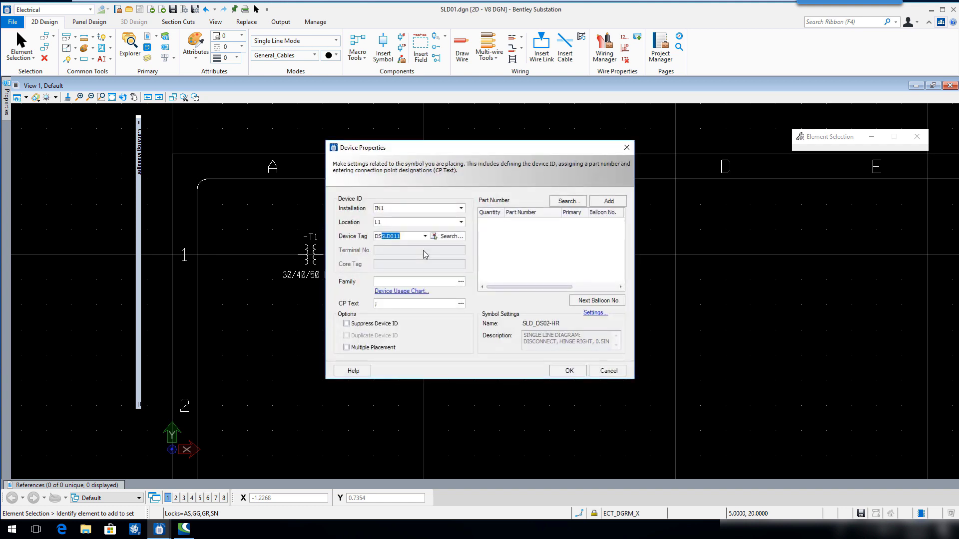
type("1")
left_click(570, 371)
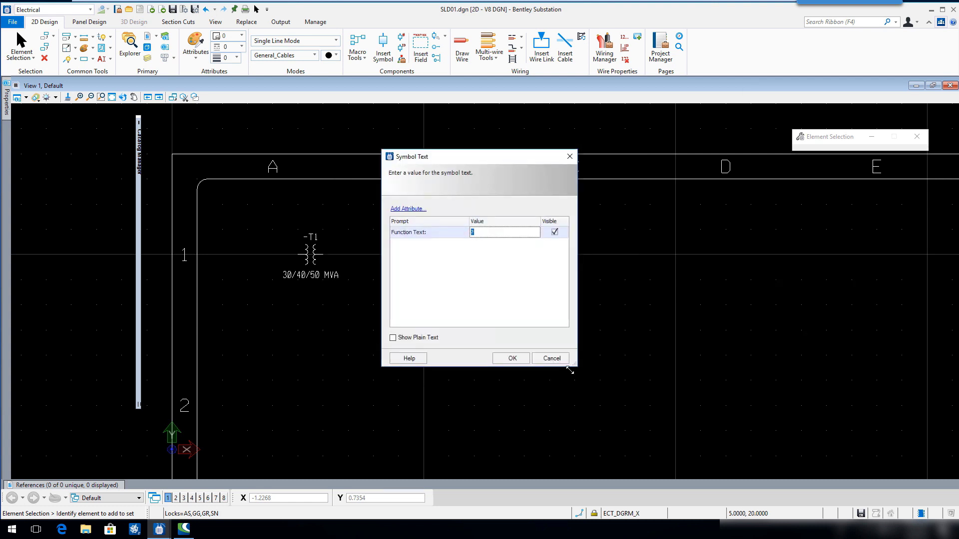
left_click(511, 359)
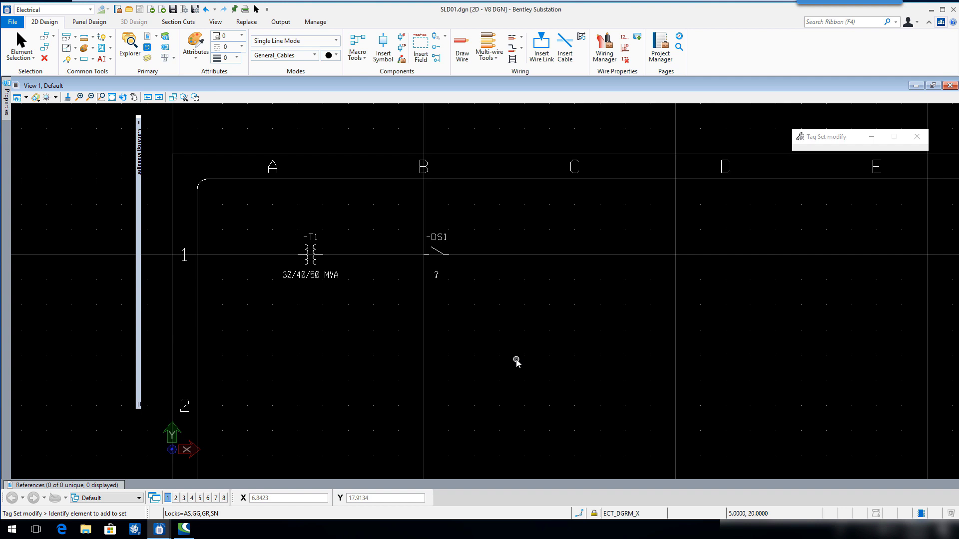
Step: Search for SLD_DS01 and pick up the hinge-left switch SLD_DS01-HL for placement
mouse_move(139, 310)
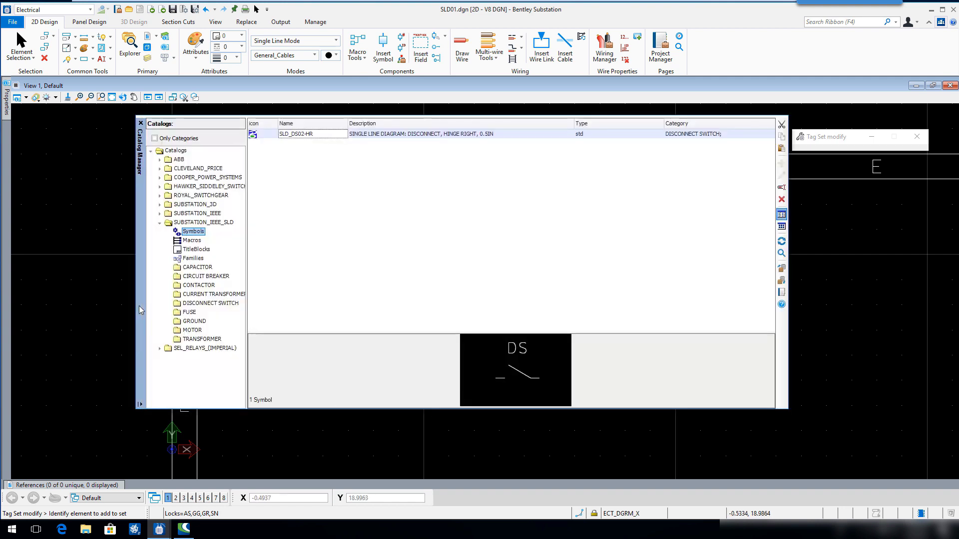
left_click(782, 253)
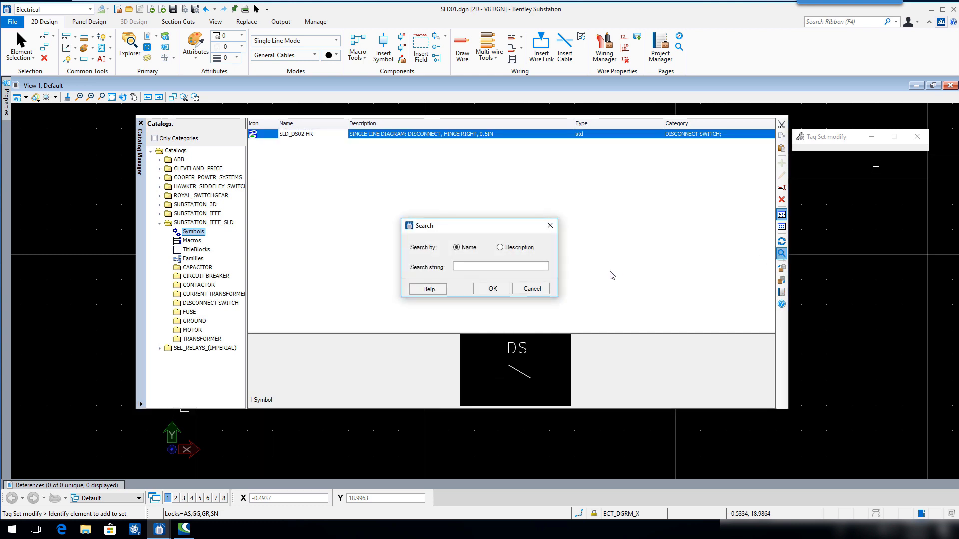
type("SLD_DS01*")
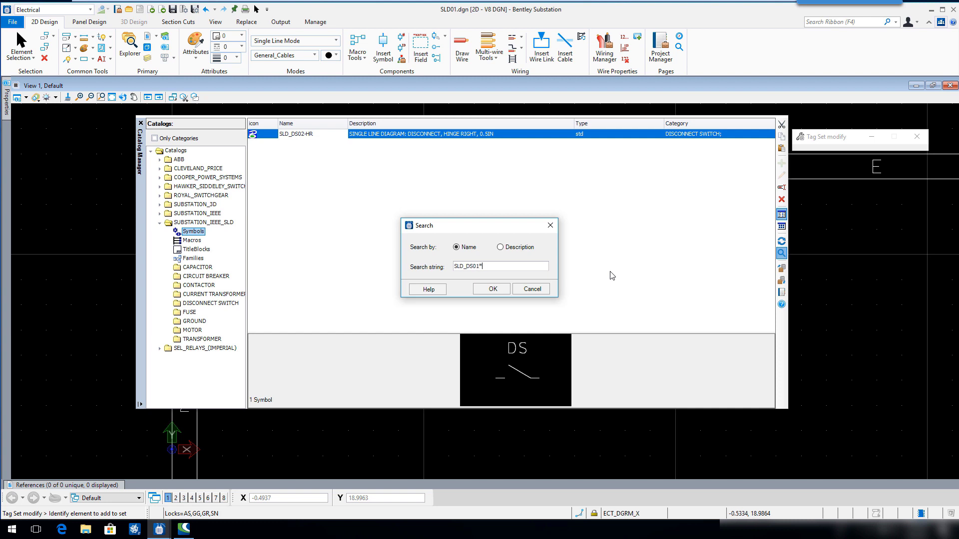
key("Return")
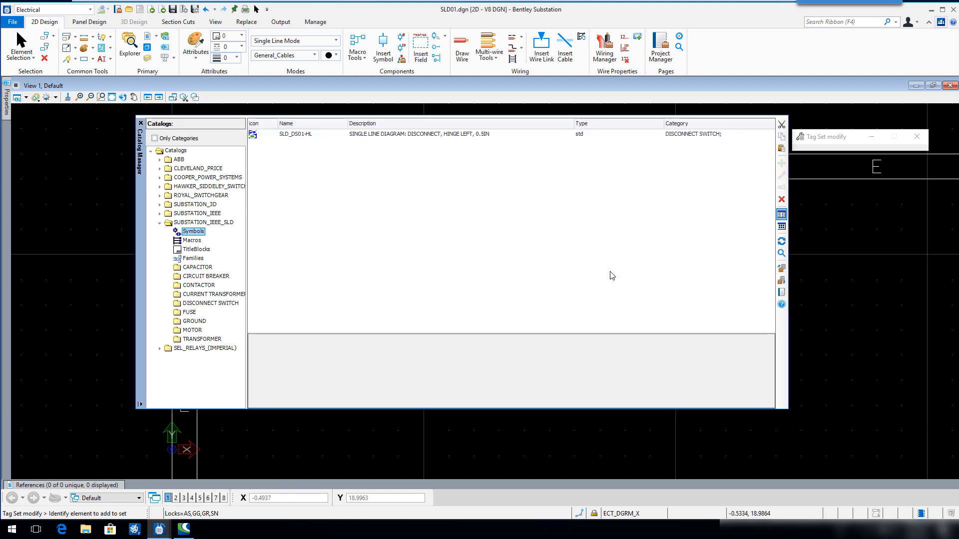
double_click(309, 139)
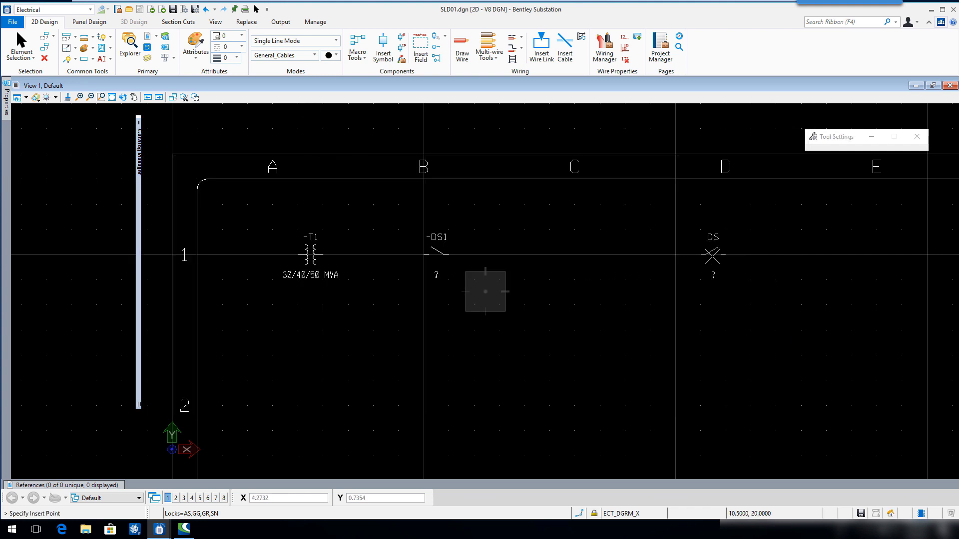
Step: Place a disconnect switch tagged DS2 at row 1, column D, then close the symbol catalog
left_click(713, 255)
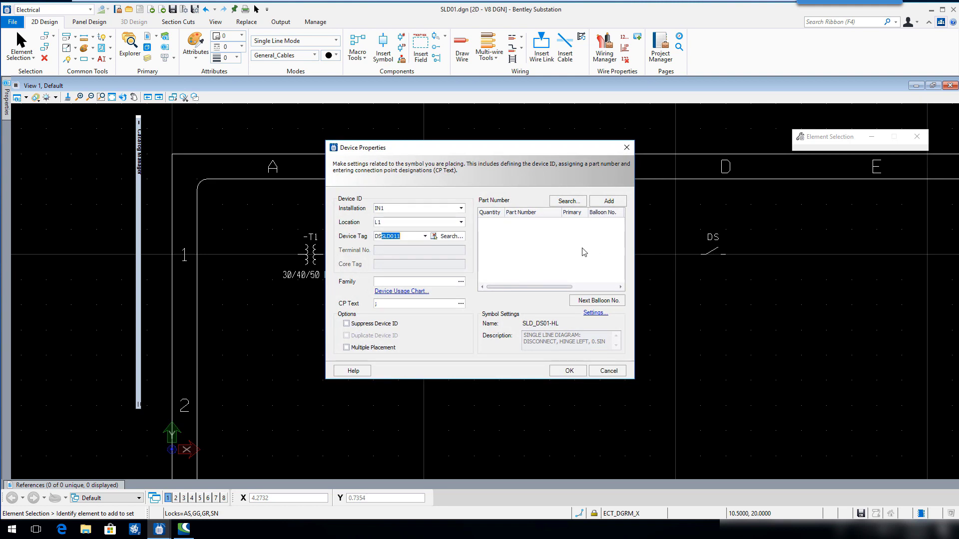
type("2")
left_click(568, 371)
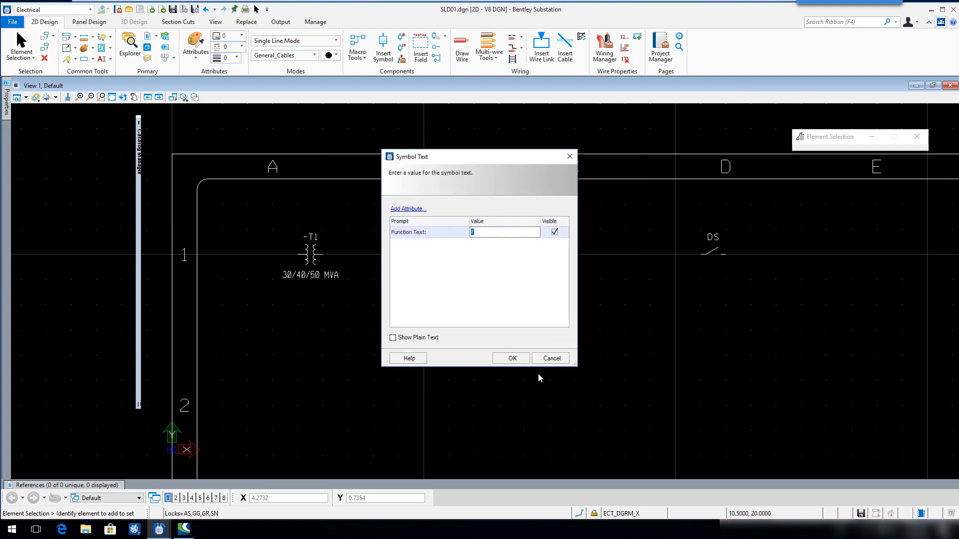
left_click(511, 362)
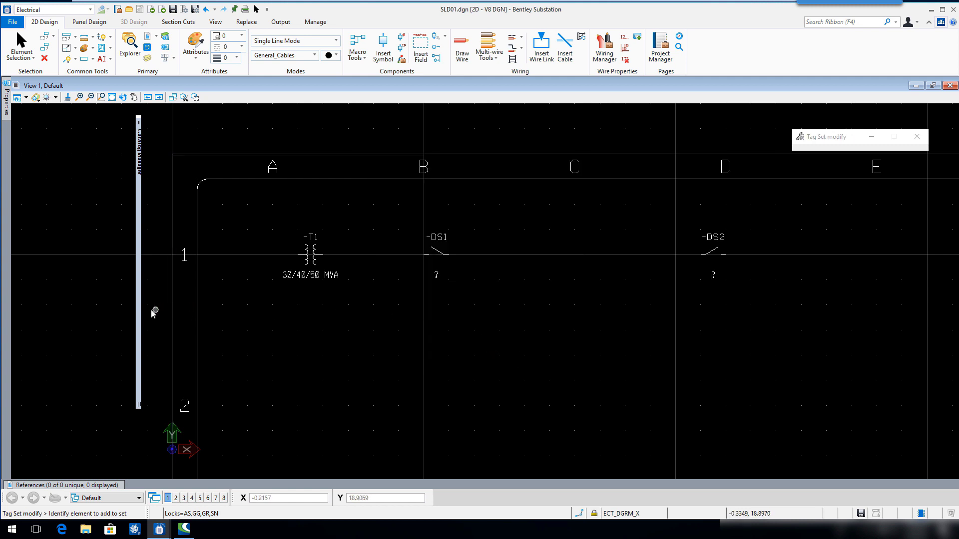
mouse_move(139, 311)
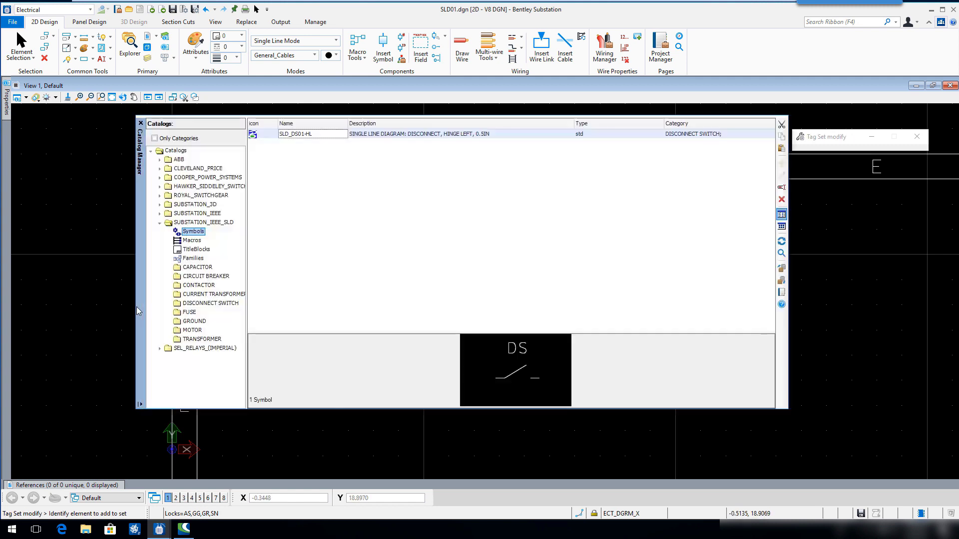
left_click(141, 123)
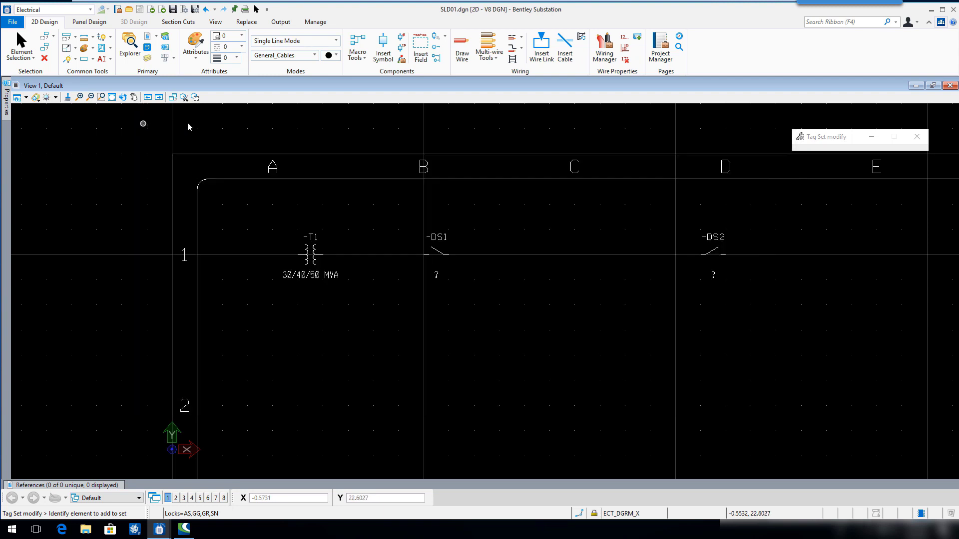
Step: Filter the symbol library by name sld_cb and take horizontal breaker SLD_CB_H for placement
left_click(384, 59)
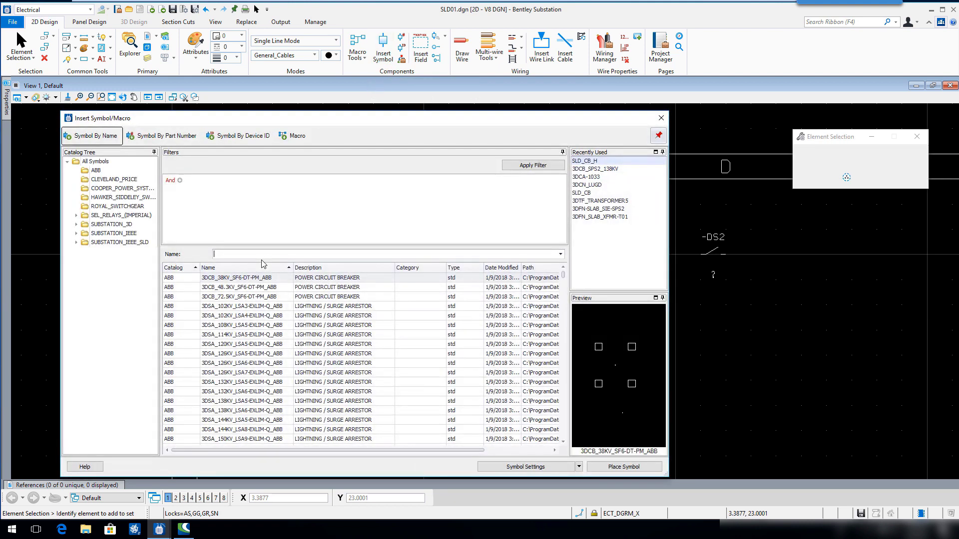
type("sld_cb")
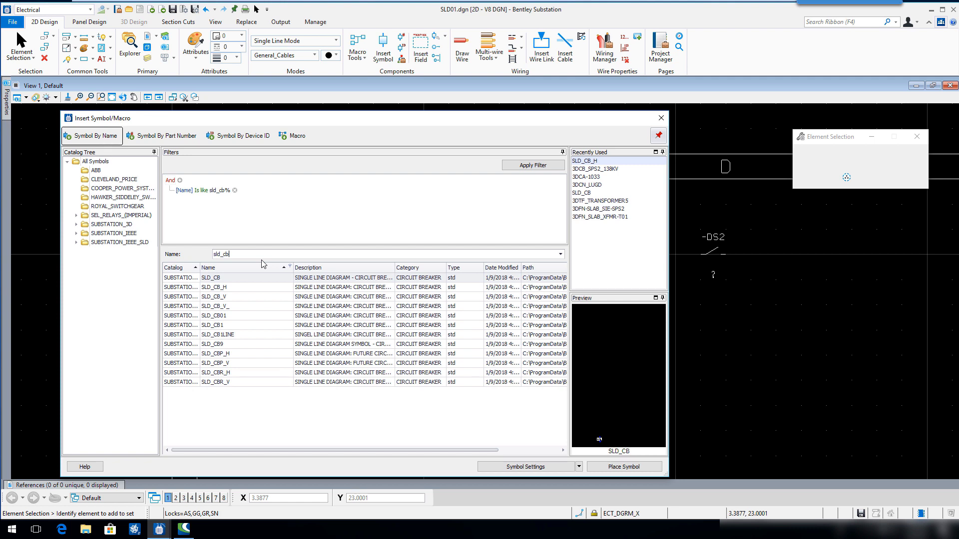
left_click(234, 292)
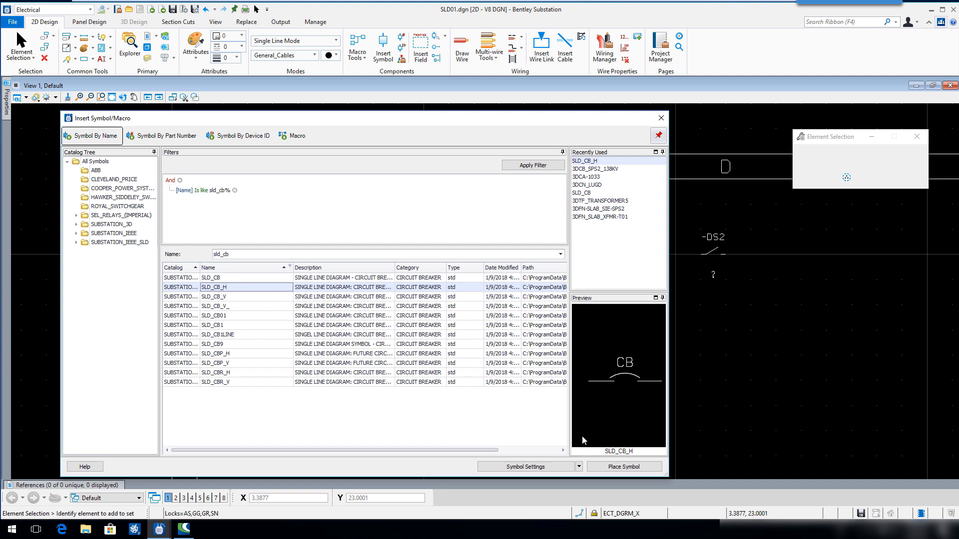
left_click(605, 469)
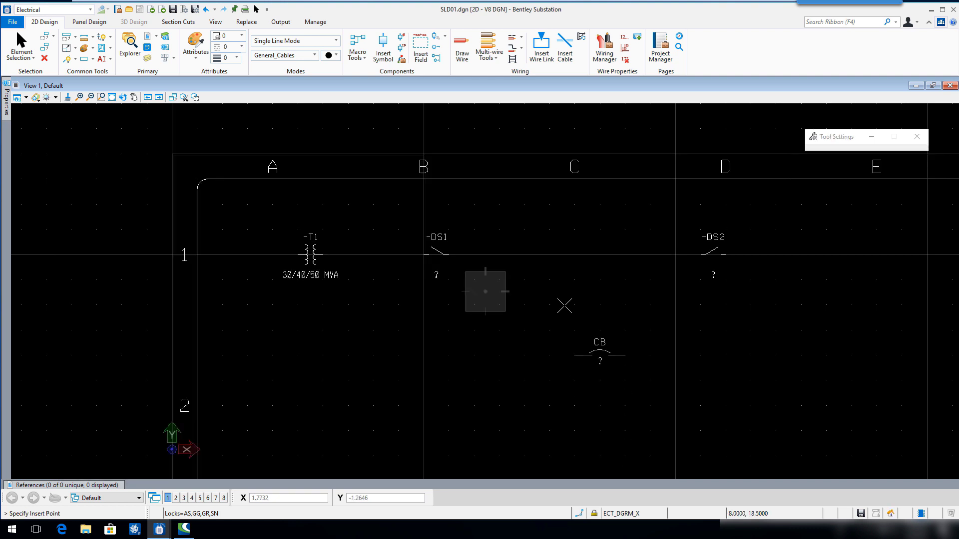
Step: Place the breaker at row 1, column C, tagged CB730 with part number 3DCB_SPS2_138KV
left_click(550, 255)
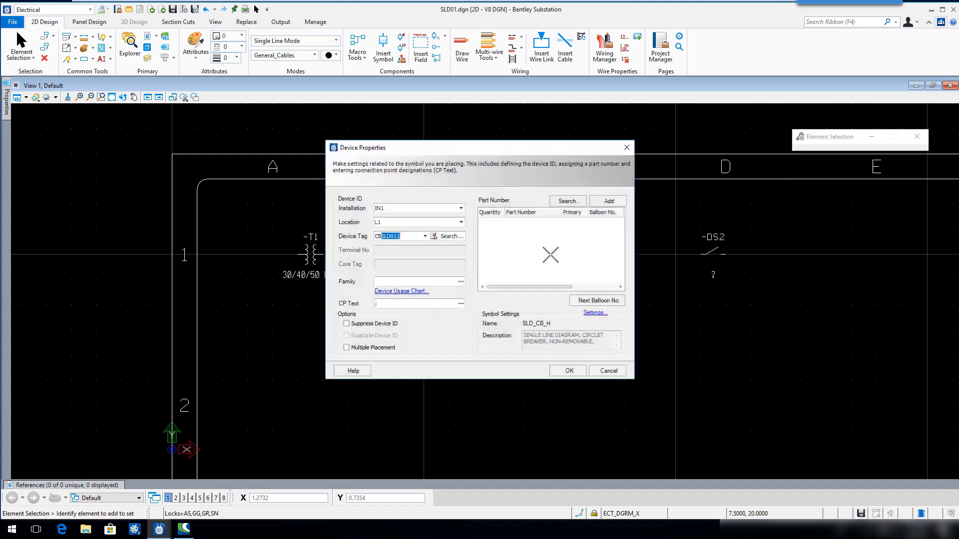
type("730")
left_click(560, 204)
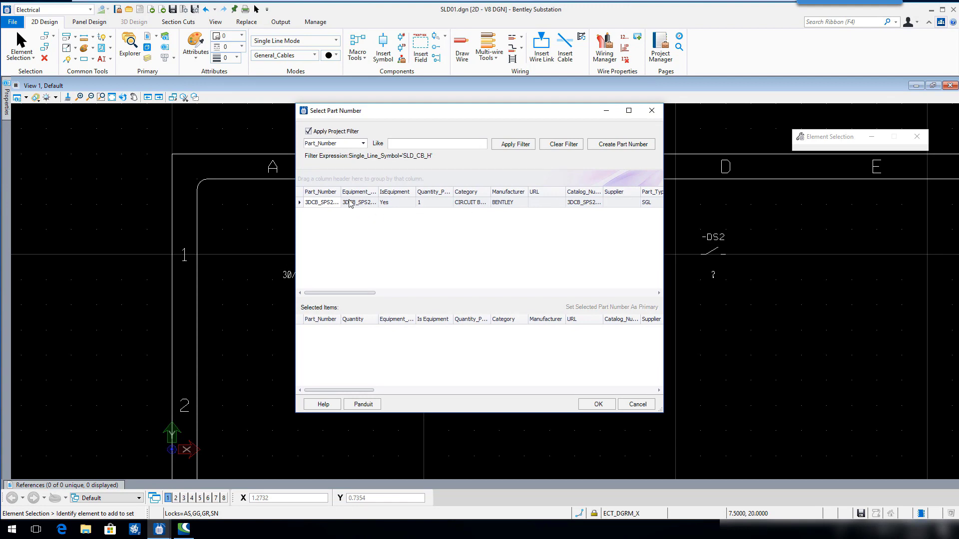
left_click_drag(341, 192, 367, 193)
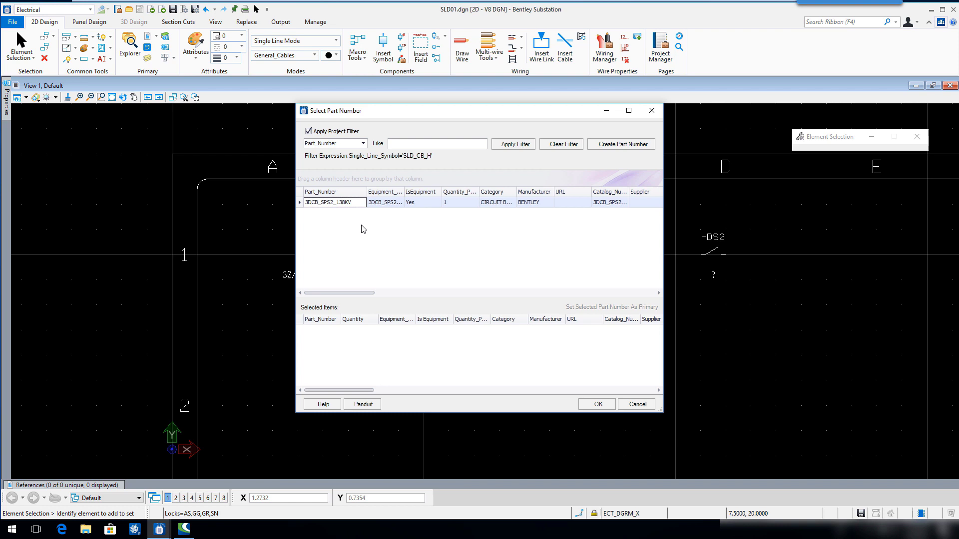
double_click(346, 203)
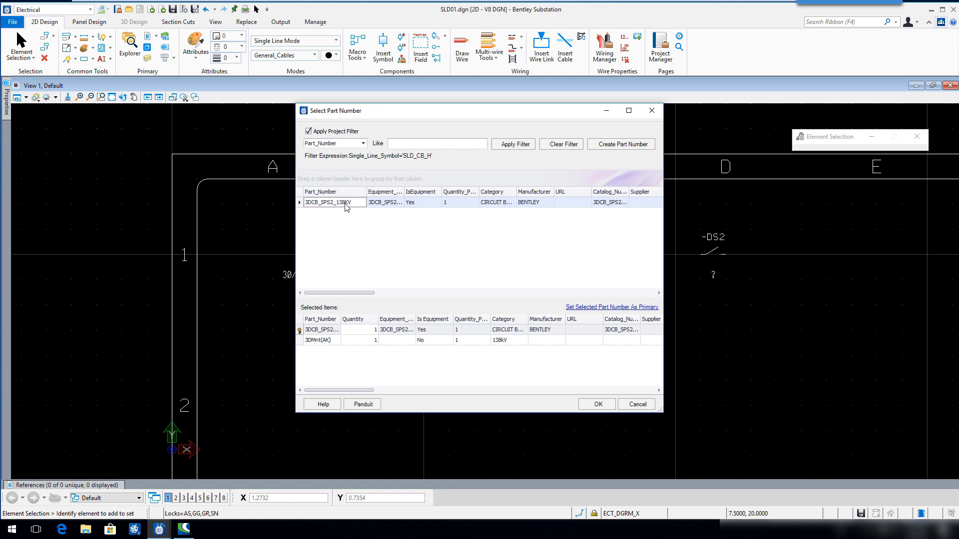
left_click(599, 405)
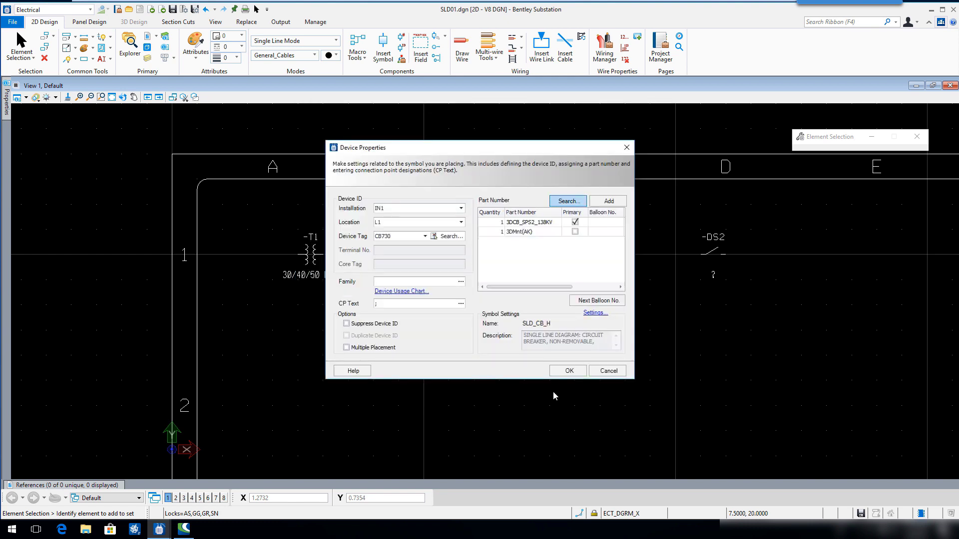
Step: Confirm CB730's device properties and symbol text, then stop placing more breakers
left_click(560, 372)
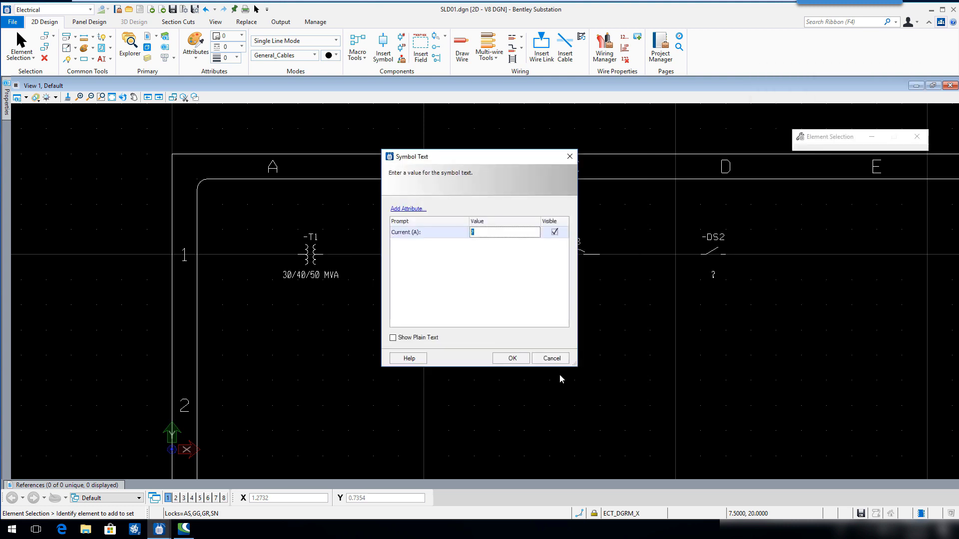
left_click(521, 358)
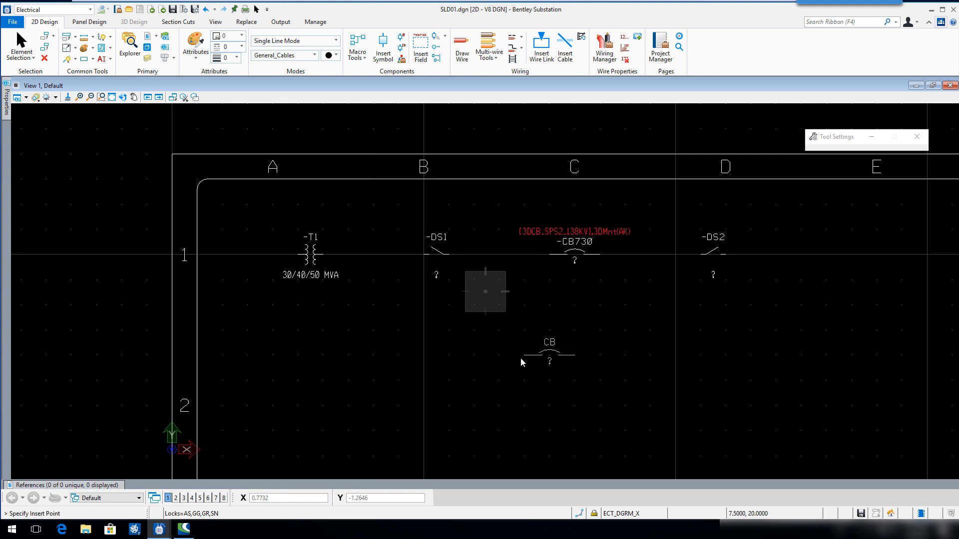
key("Escape")
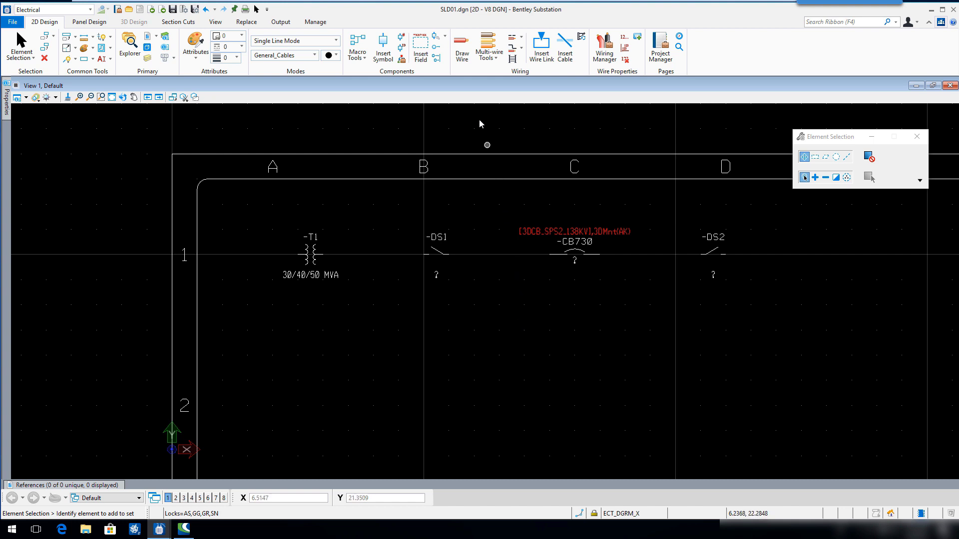
Step: Draw a wire along row 1 from T1's left terminal to just past DS2
left_click(463, 55)
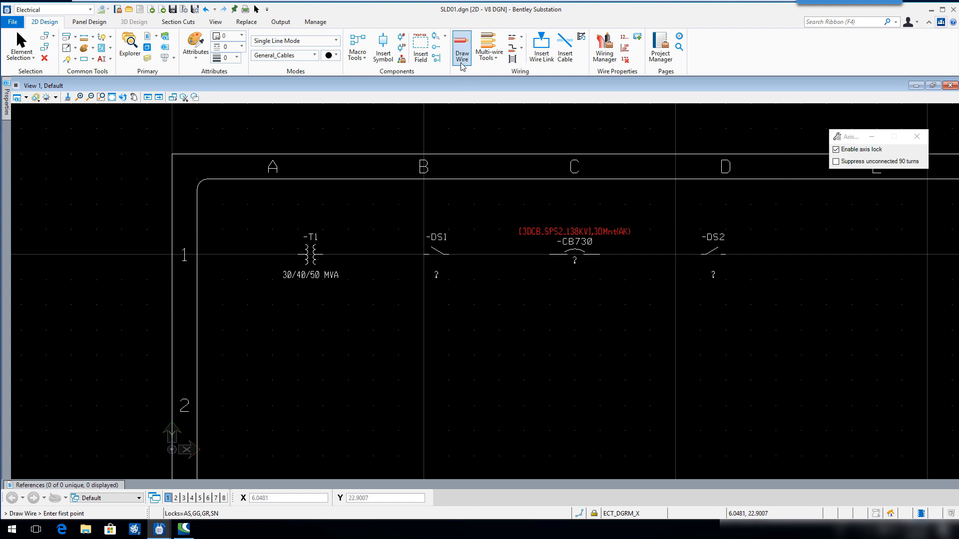
left_click(271, 254)
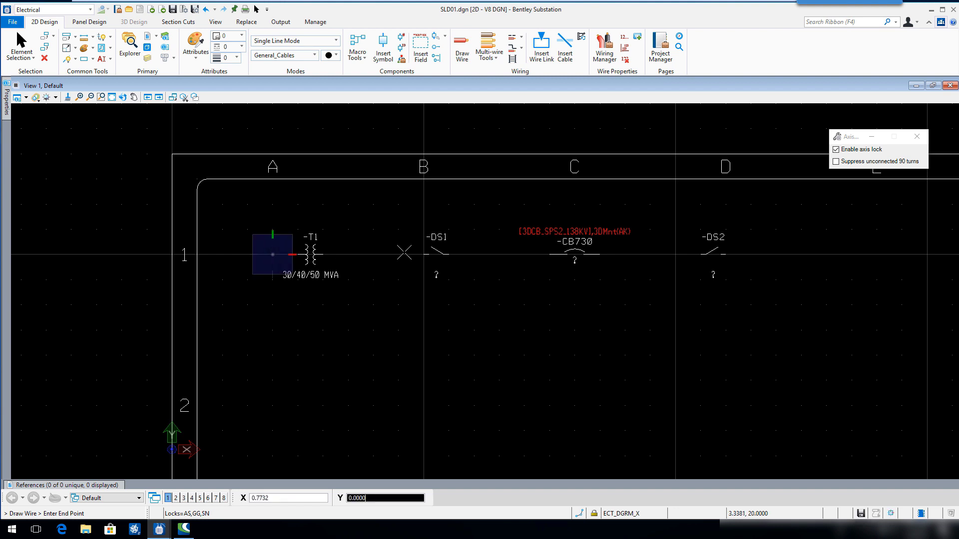
left_click(759, 257)
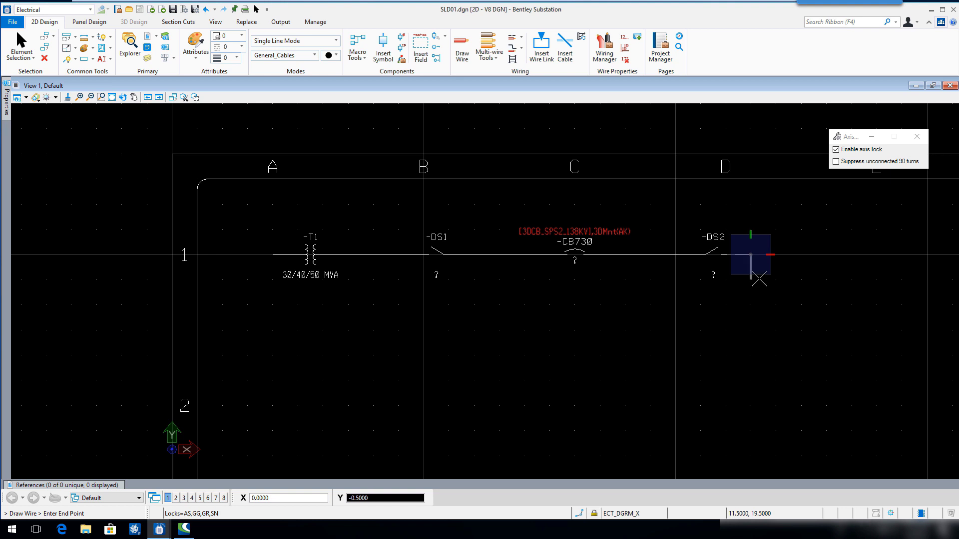
right_click(759, 279)
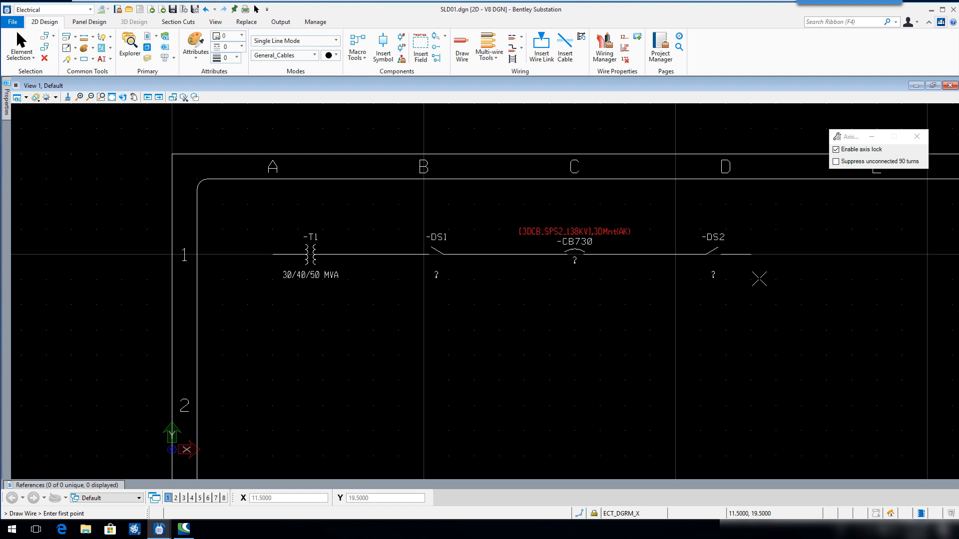
Step: Exit the Draw Wire command with Esc
key("Escape")
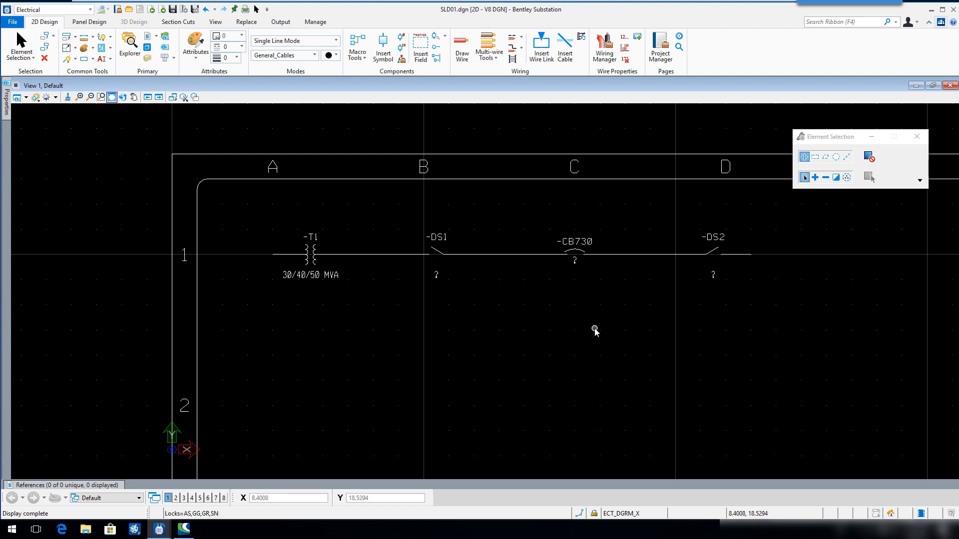